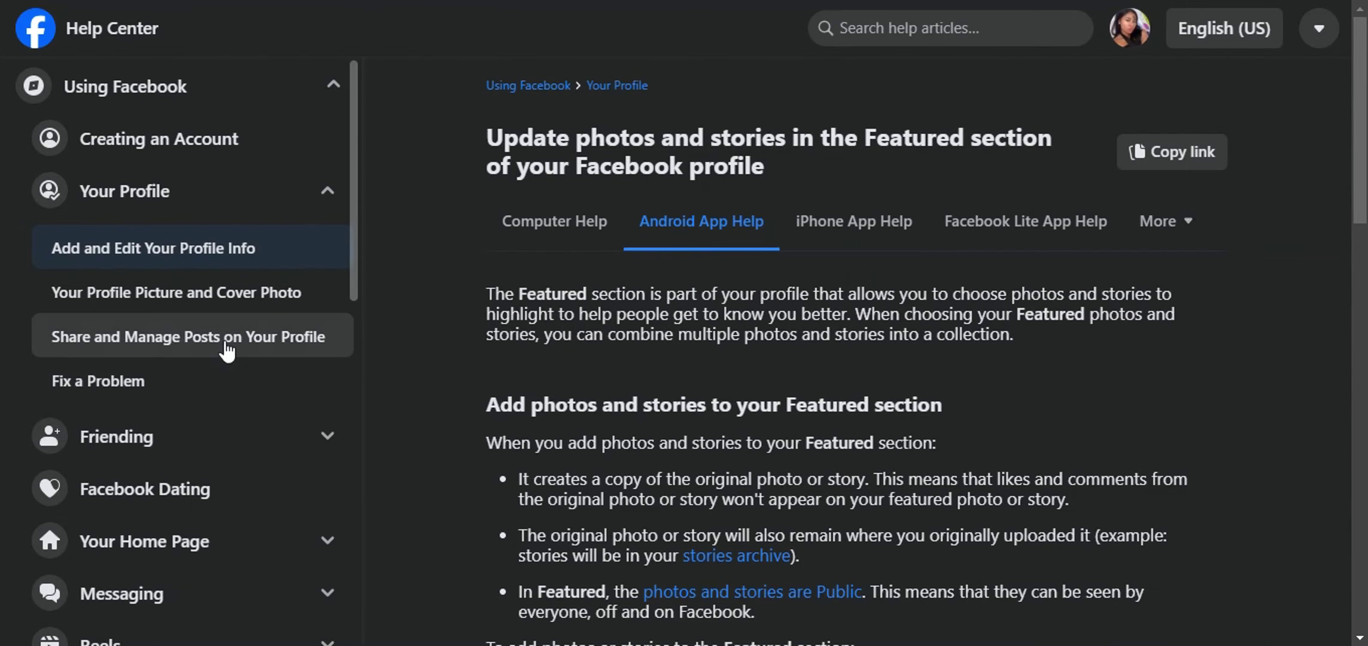
Step: Highlight the Featured section intro, from the 'Add photos and stories' heading through the third bullet
mouse_move(478, 295)
mouse_down()
mouse_move(984, 302)
mouse_move(1045, 343)
mouse_up()
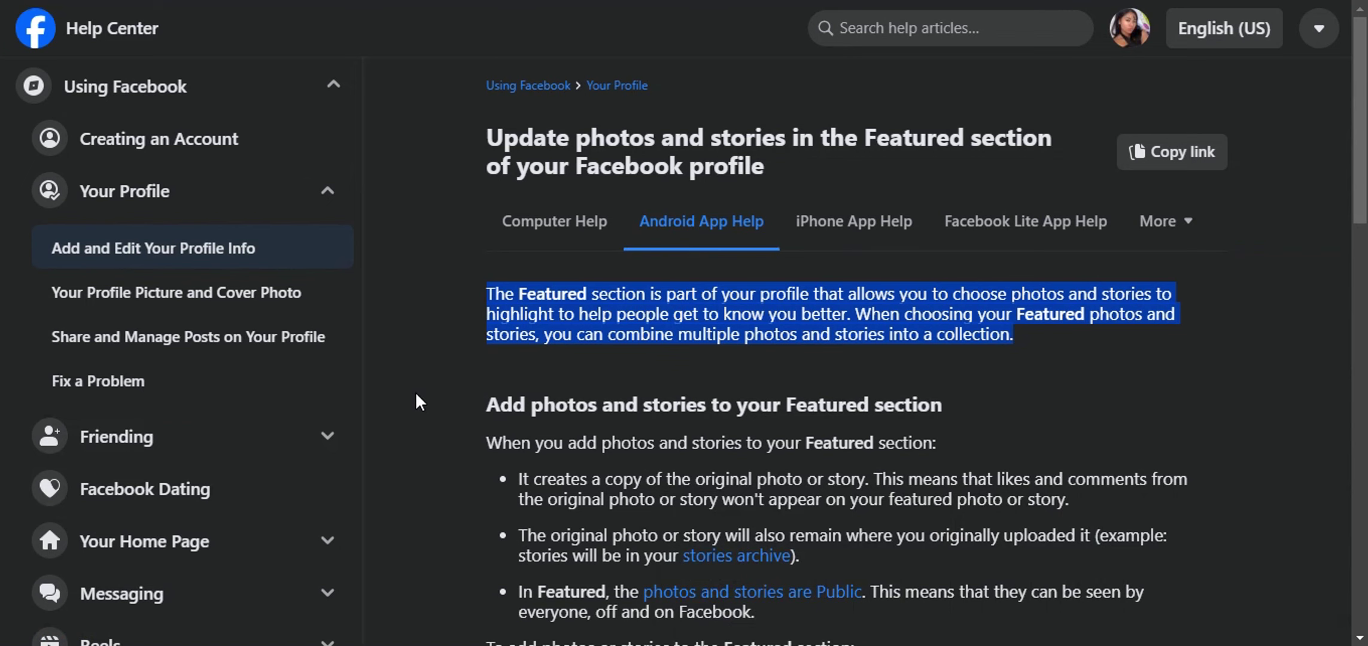
drag(417, 402, 1146, 266)
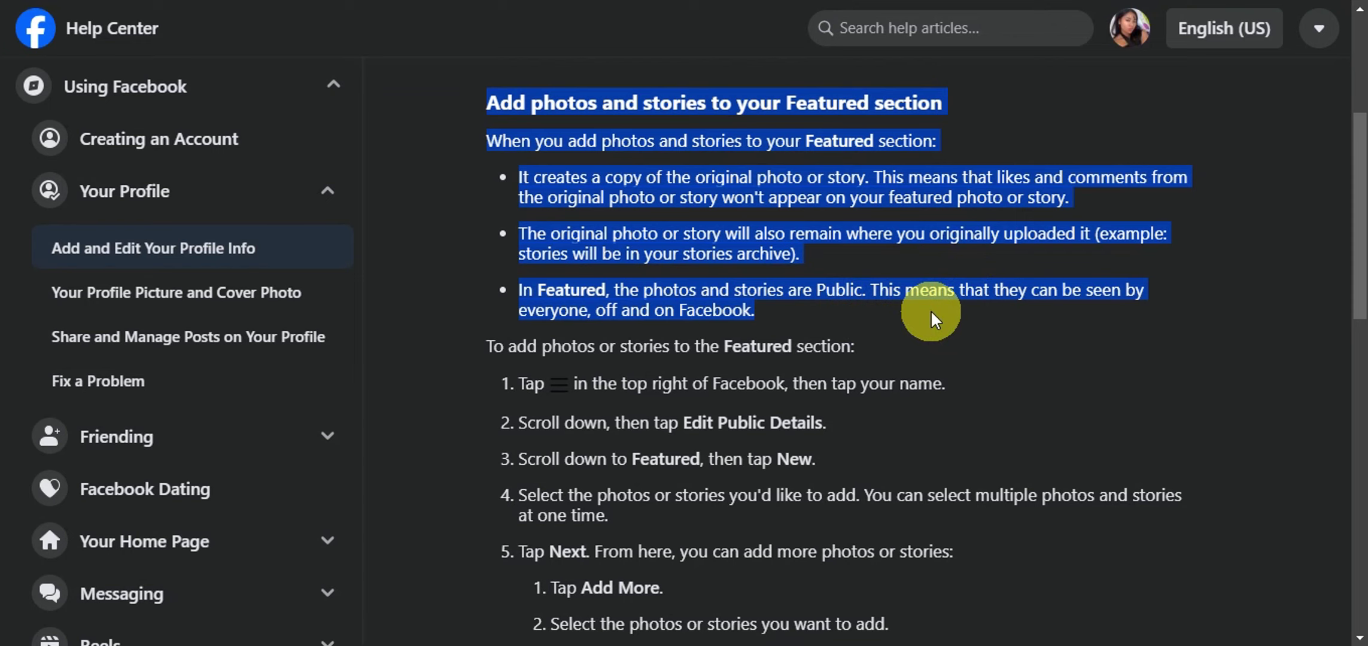
scroll(931, 311, down, 2)
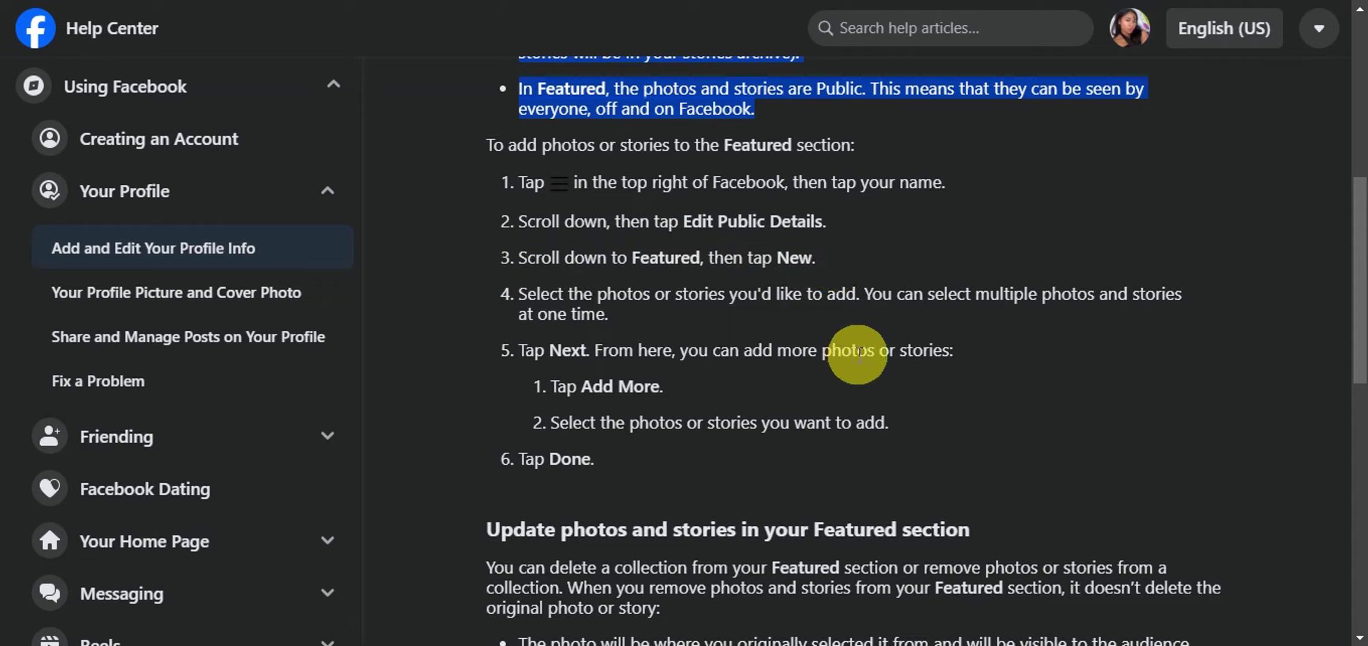
Step: Highlight 'Tap Done.' in step 6 of the procedure
drag(513, 458, 594, 460)
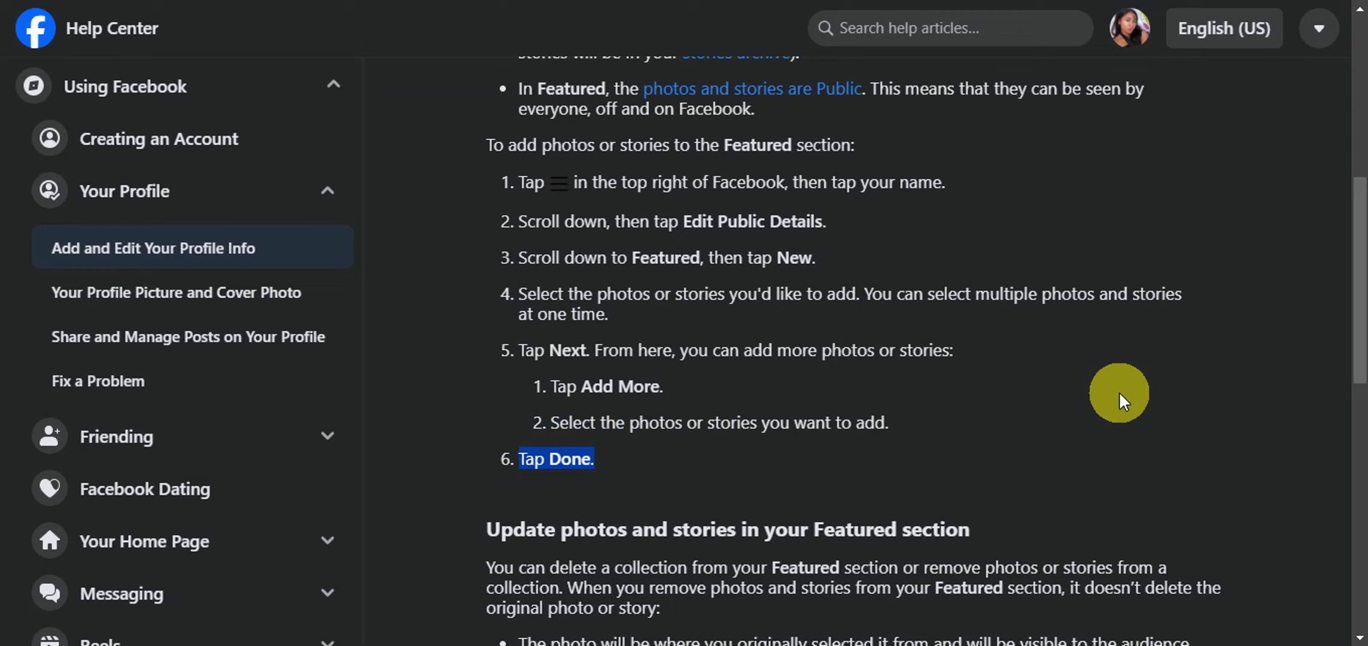
scroll(1021, 299, down, 2)
scroll(1021, 299, down, 2)
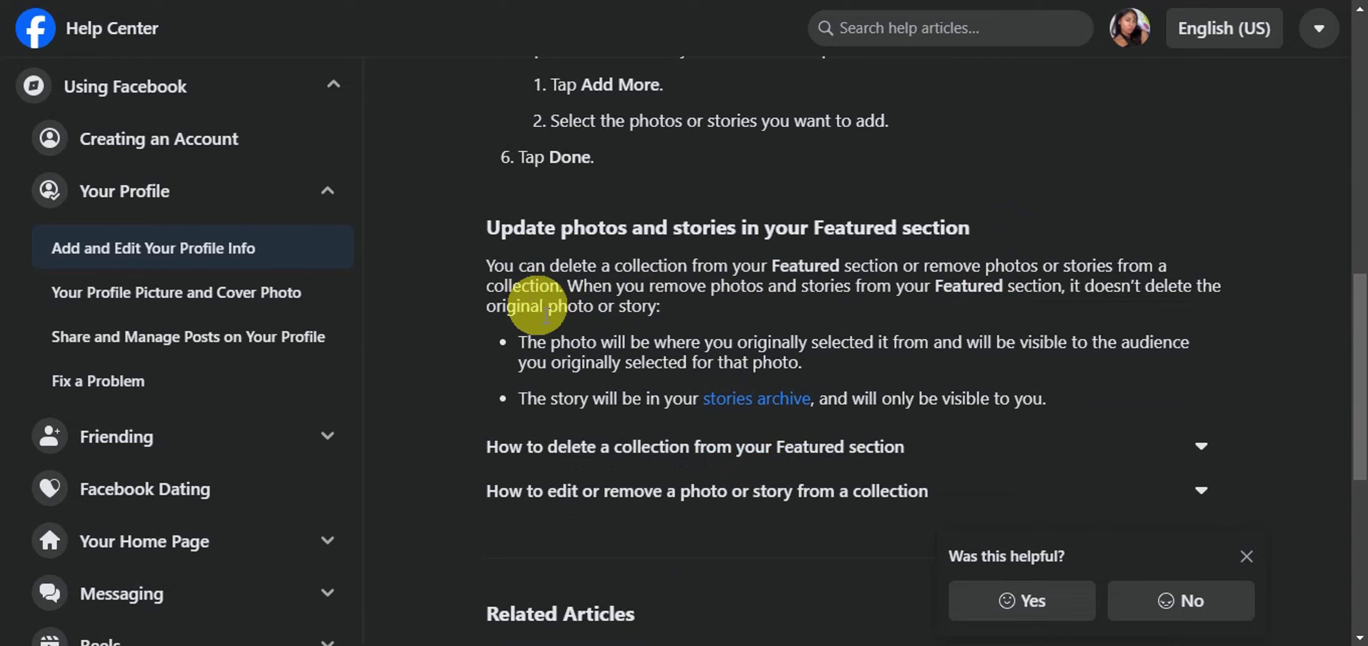
Step: Highlight the 'You can delete a collection' paragraph under 'Update photos and stories in your Featured section'
drag(483, 265, 746, 315)
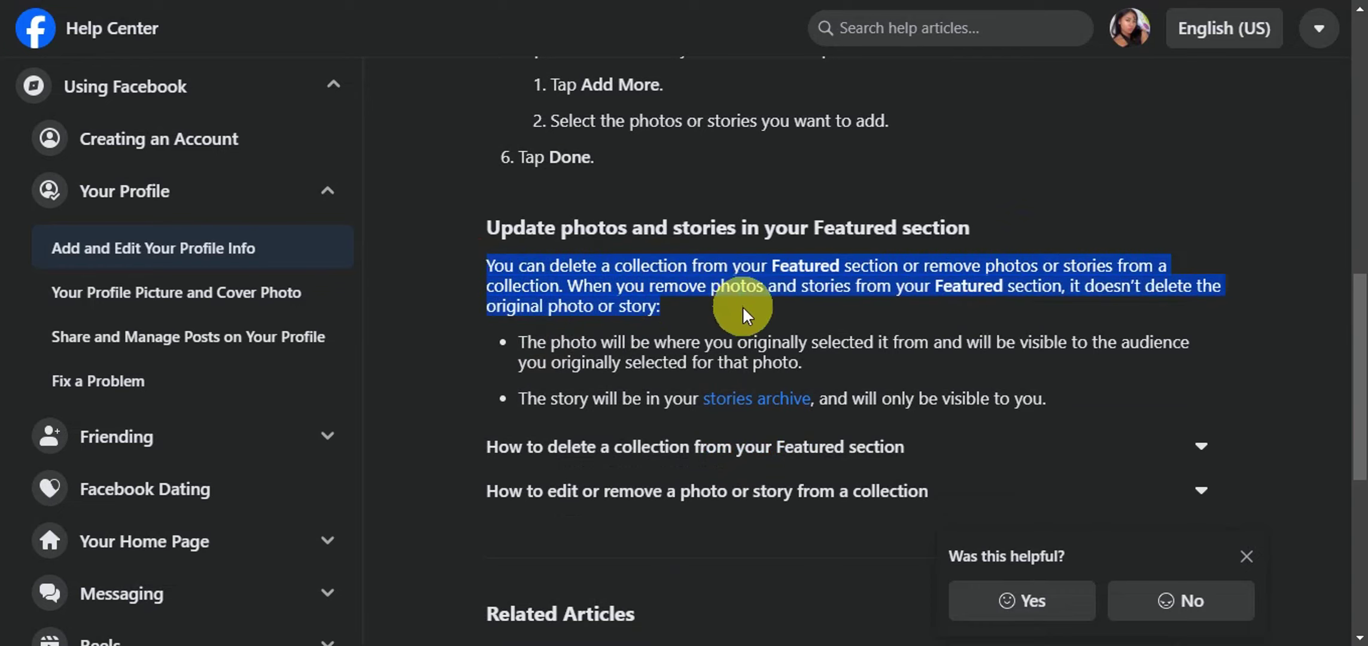